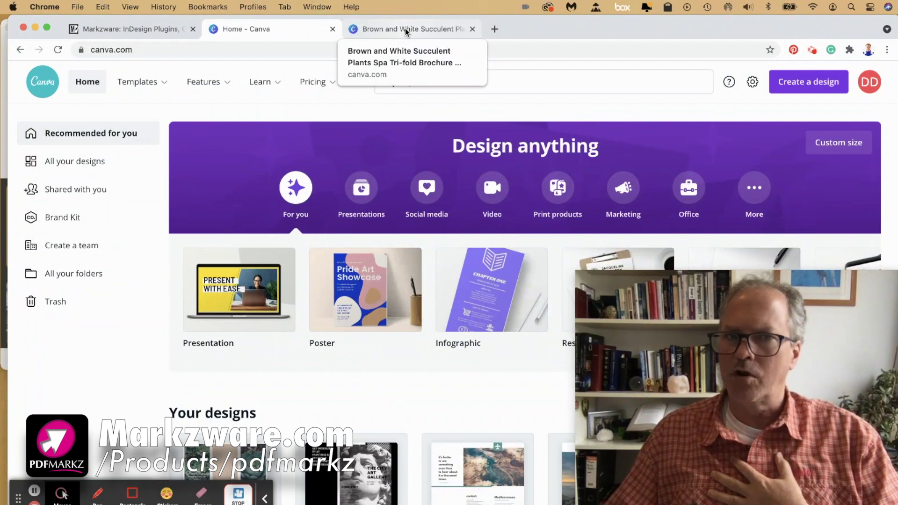
# Open the spa tri-fold brochure in Canva and download it as a PDF Print of all pages
pyautogui.click(405, 29)
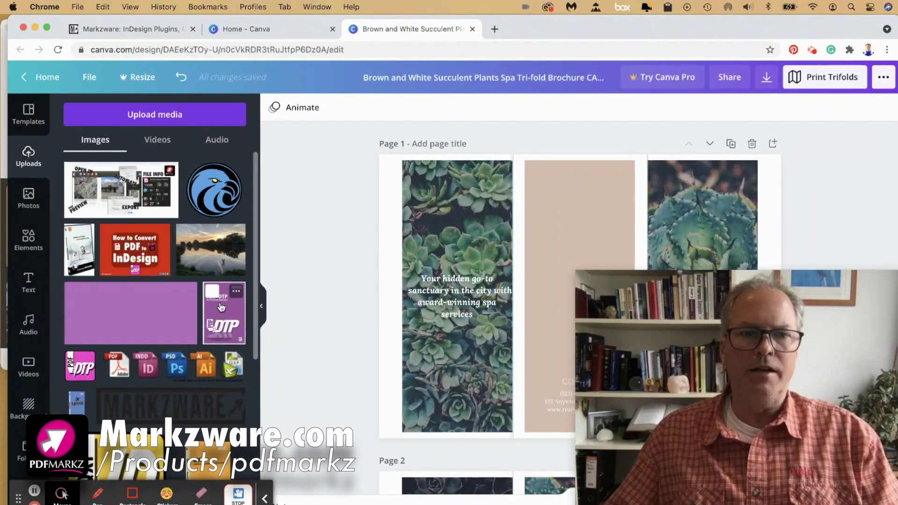
pyautogui.moveTo(221, 307); pyautogui.dragTo(359, 280)
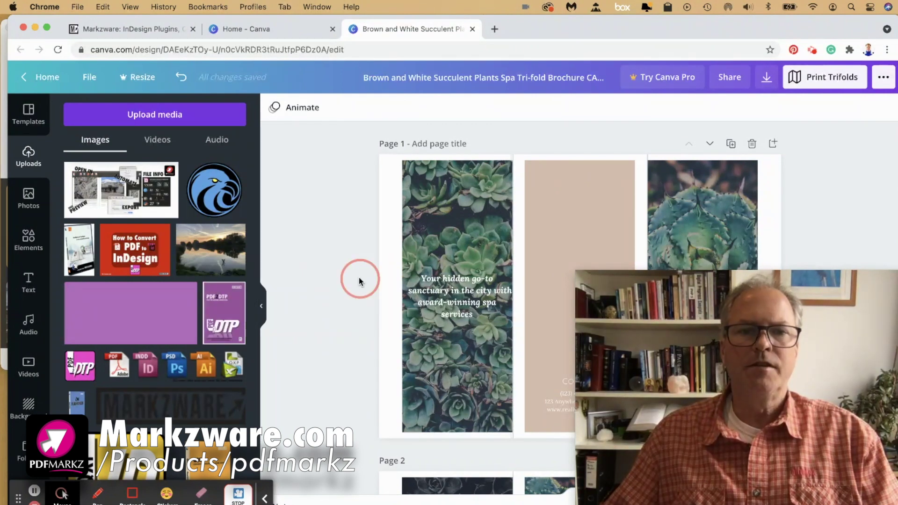
pyautogui.click(568, 290)
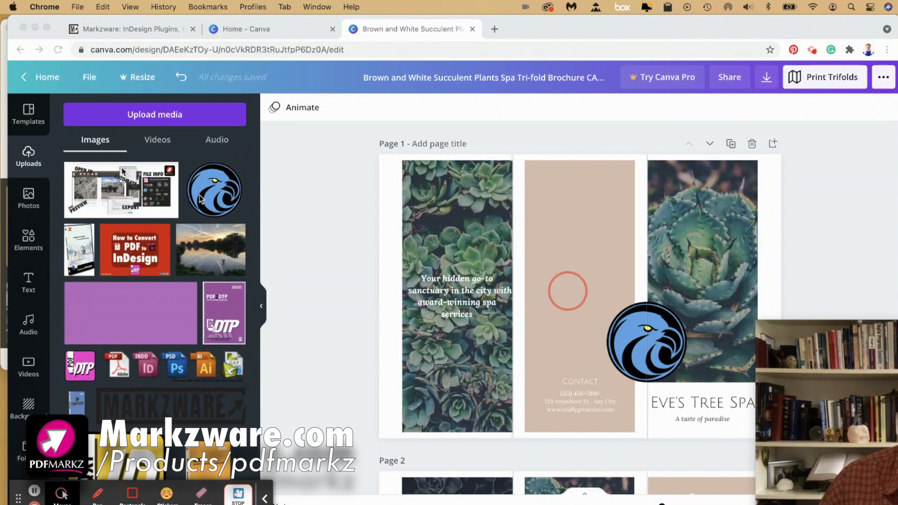
pyautogui.click(469, 293)
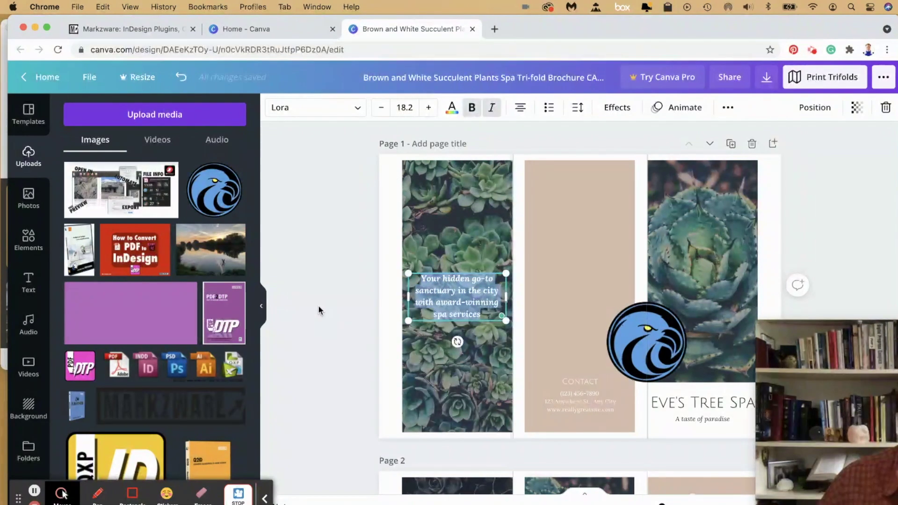
pyautogui.scroll(-7, 318, 305)
pyautogui.scroll(7, 318, 305)
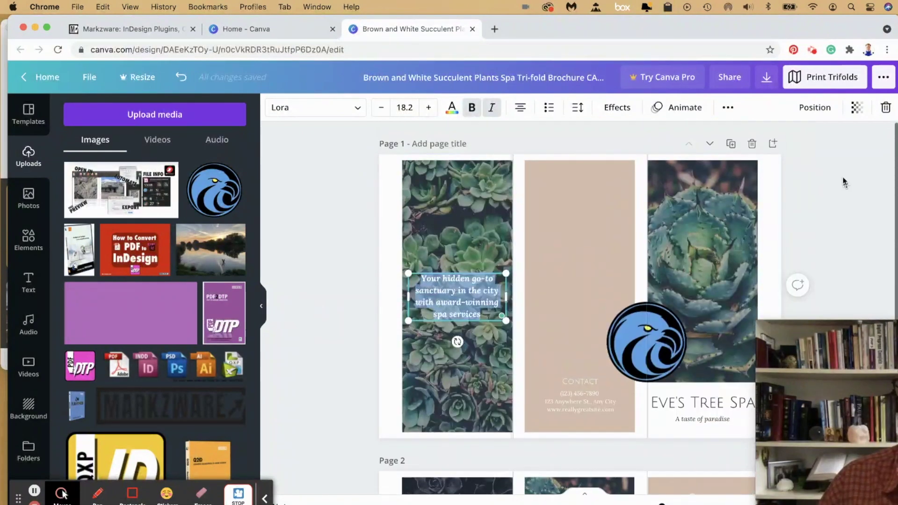
pyautogui.click(768, 79)
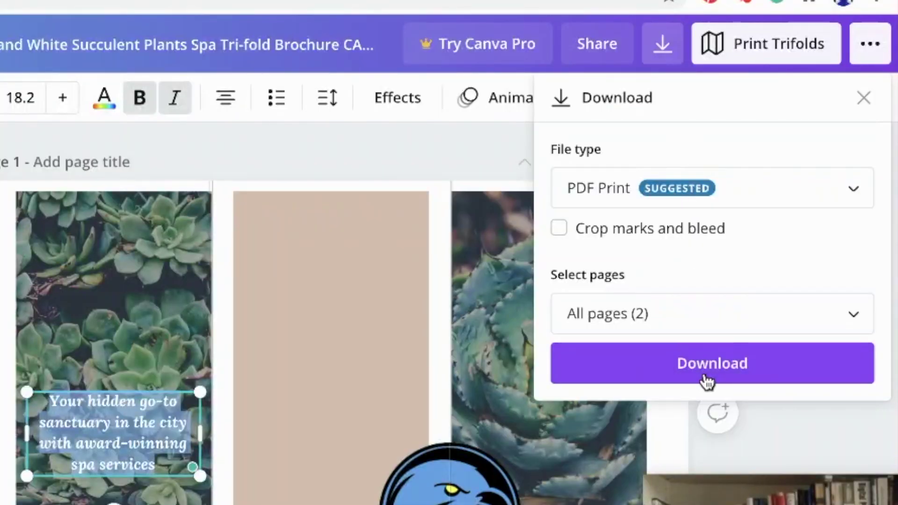
pyautogui.click(707, 380)
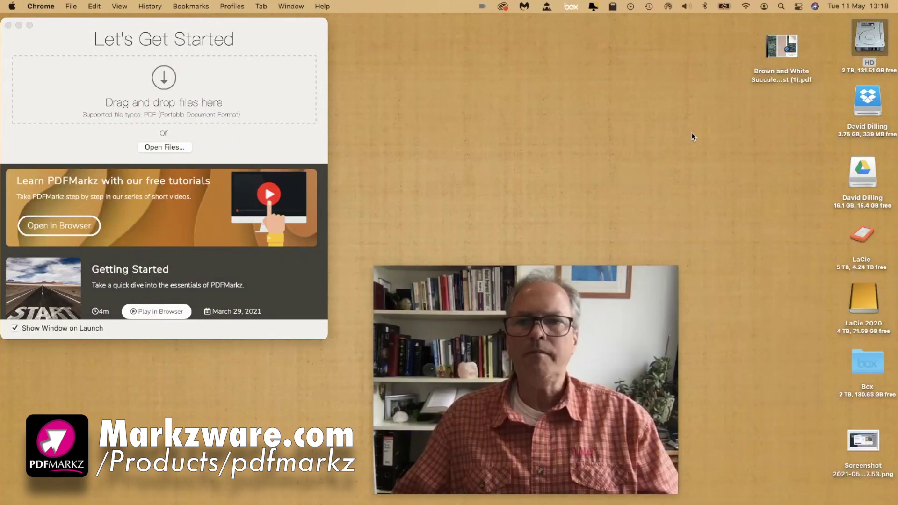
# Drag the brochure PDF to the desktop centre, Quick Look its pages, then return to PDFMarkz
pyautogui.moveTo(767, 88); pyautogui.dragTo(510, 161)
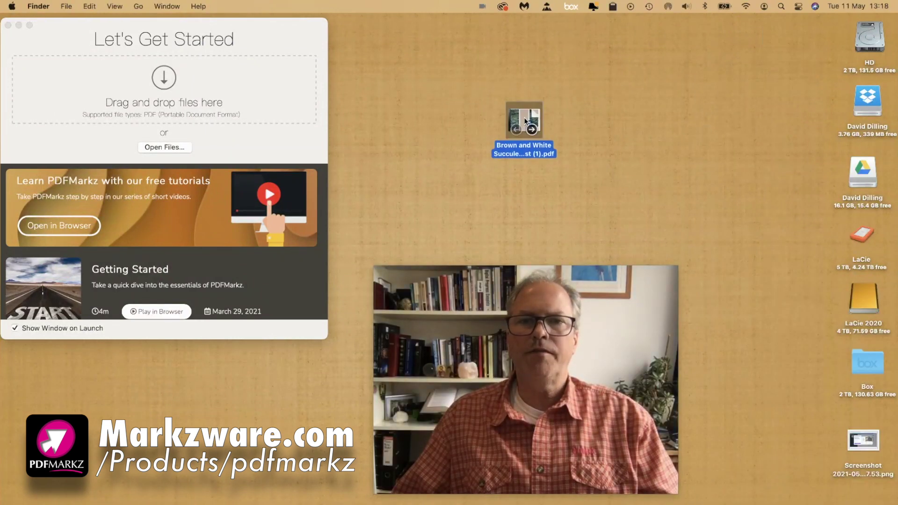
pyautogui.press('space')
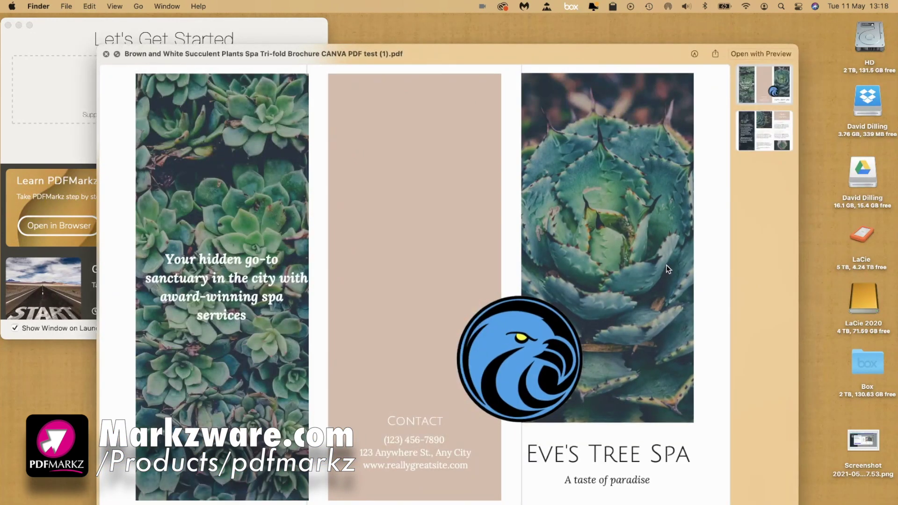
pyautogui.scroll(-10, 668, 269)
pyautogui.scroll(10, 669, 267)
pyautogui.click(103, 54)
pyautogui.click(174, 30)
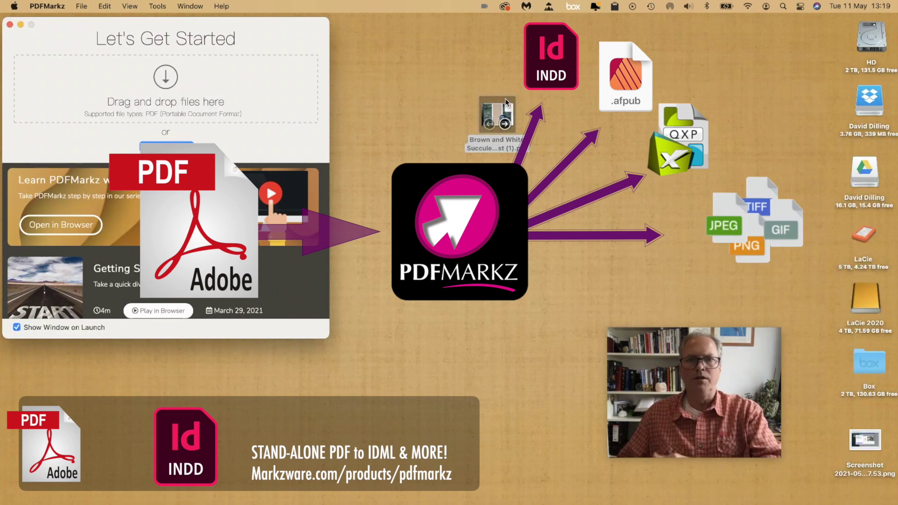
# Load the brochure PDF into PDFMarkz and zoom out to review both pages (8.8 MB, 5 fonts, 7 images)
pyautogui.moveTo(505, 101); pyautogui.dragTo(229, 73)
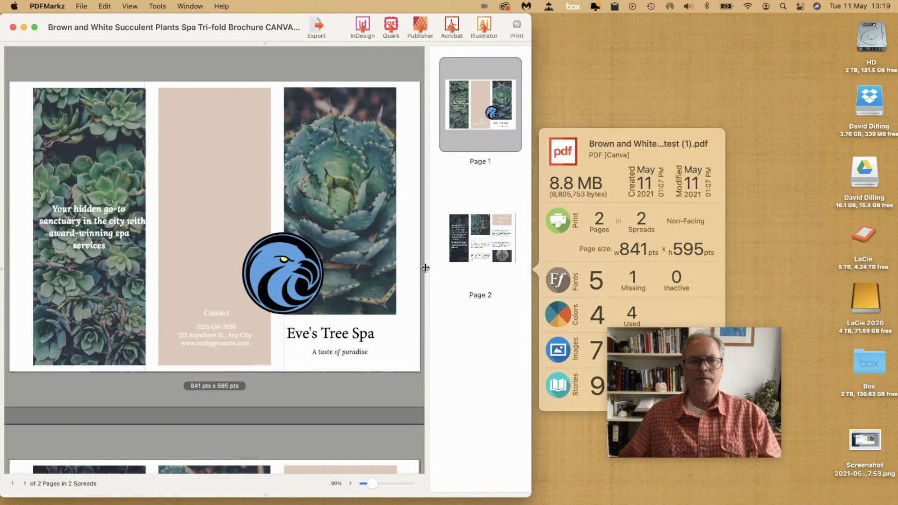
pyautogui.moveTo(374, 484); pyautogui.dragTo(371, 484)
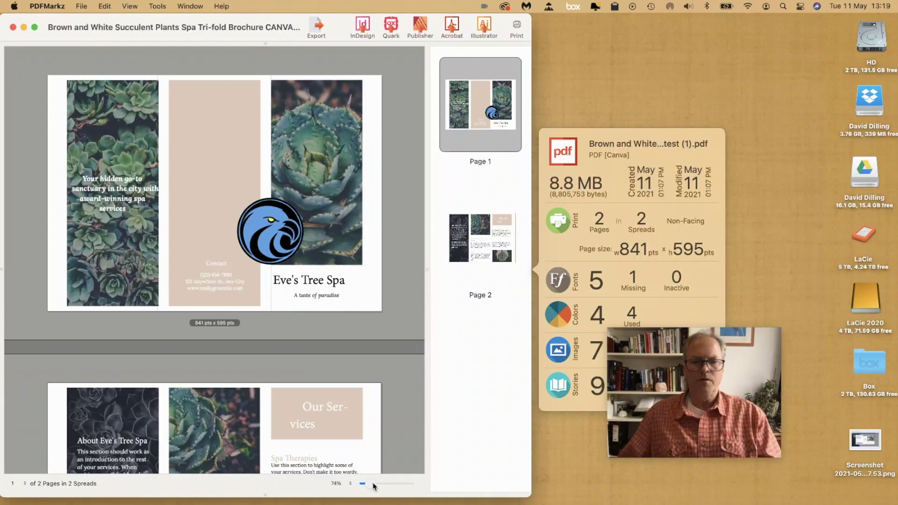
pyautogui.scroll(1, 308, 243)
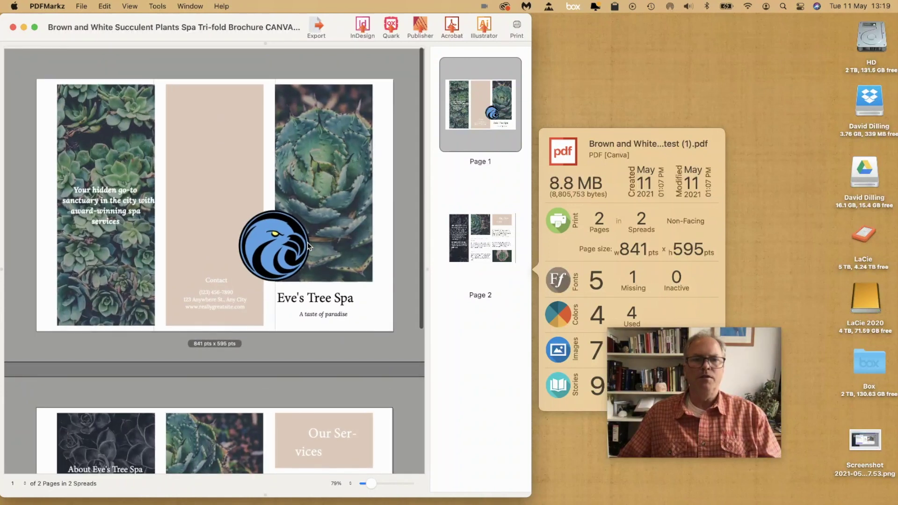
pyautogui.scroll(-5, 280, 196)
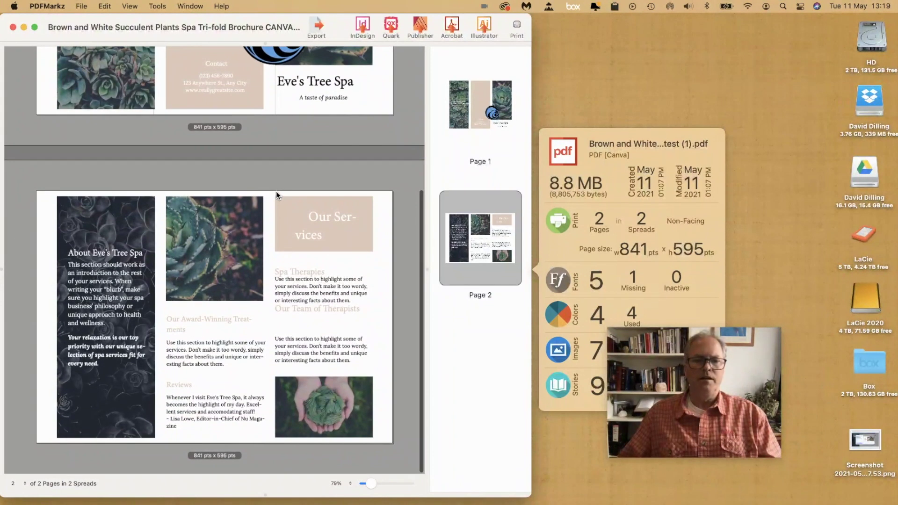
pyautogui.scroll(5, 277, 194)
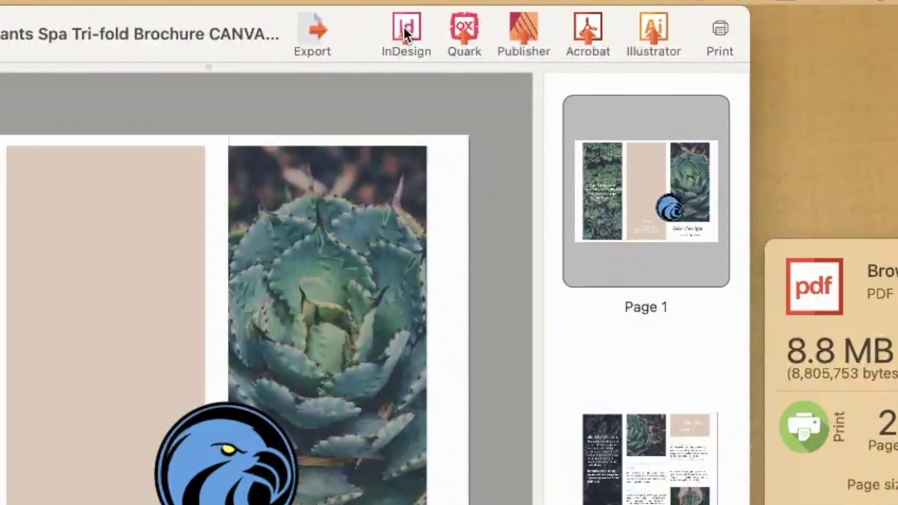
# Convert the brochure to InDesign, skipping missing fonts, and retype the headline as 'EDIT as we LIKE!'
pyautogui.click(367, 14)
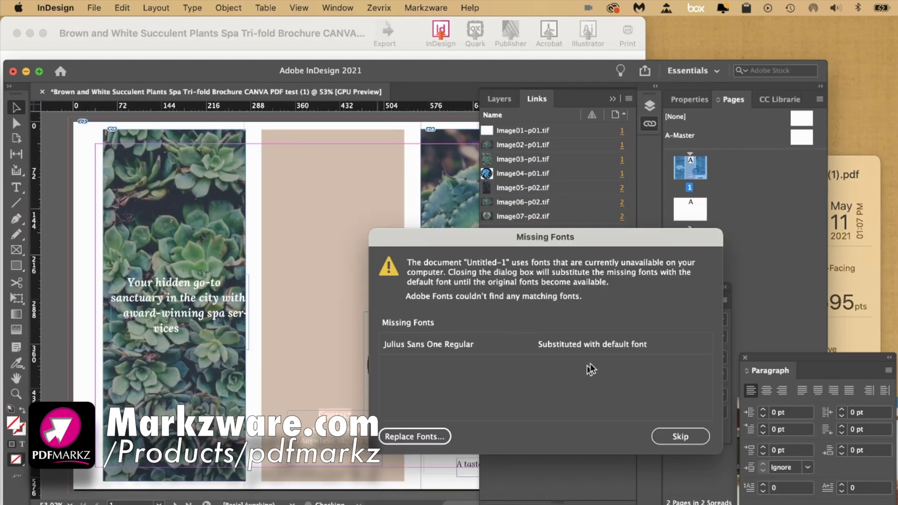
pyautogui.click(683, 439)
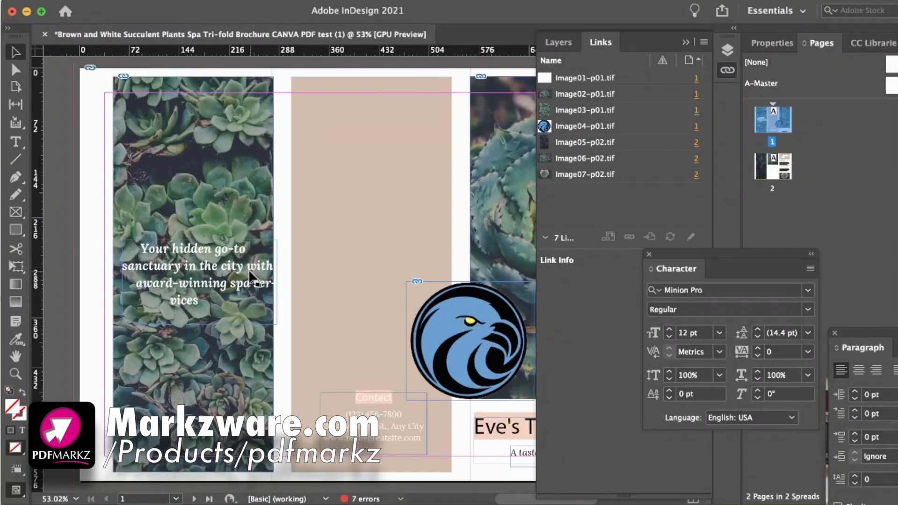
pyautogui.doubleClick(195, 295)
pyautogui.press('super+a')
pyautogui.write('E')
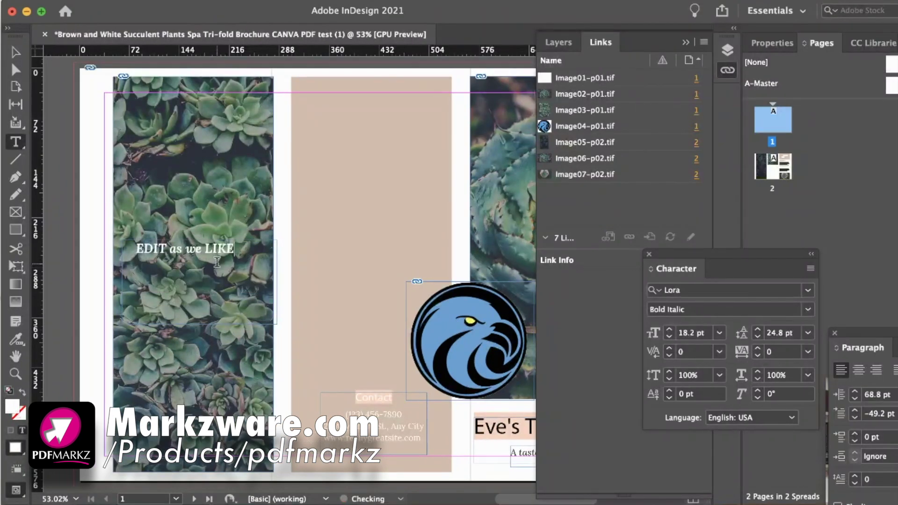
pyautogui.press('Escape')
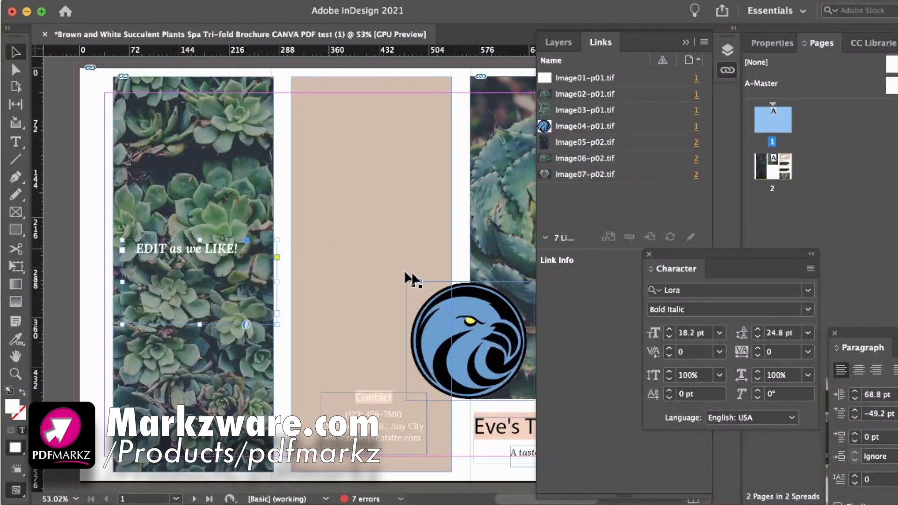
# Move the eagle logo into the brochure's centre panel and return to PDFMarkz
pyautogui.moveTo(477, 309); pyautogui.dragTo(378, 186)
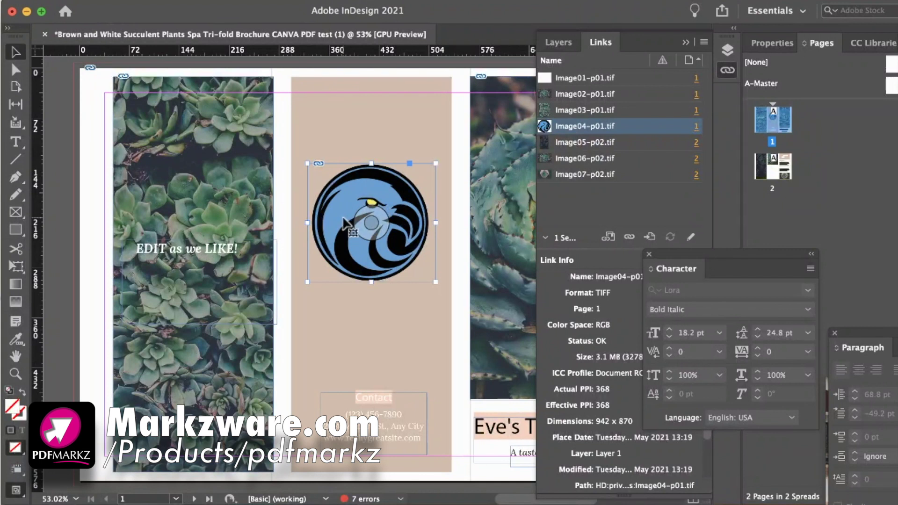
pyautogui.scroll(-15, 351, 221)
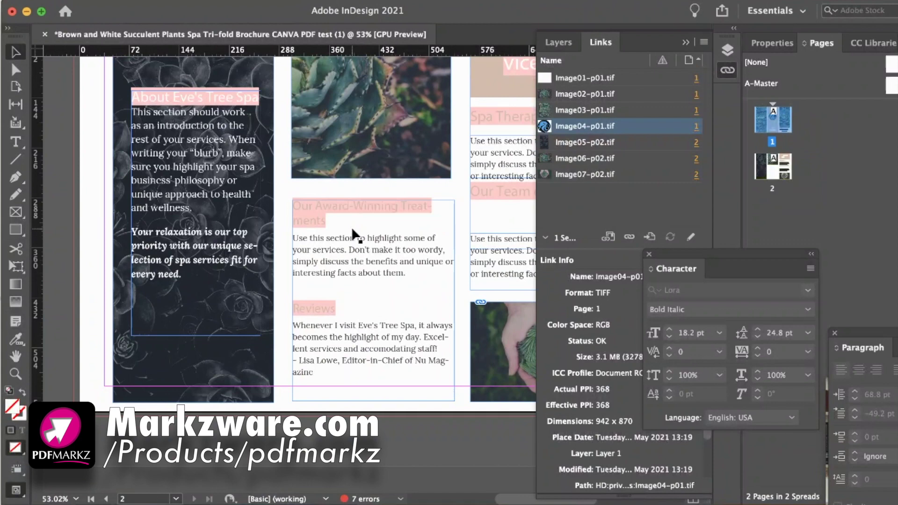
pyautogui.scroll(10, 361, 239)
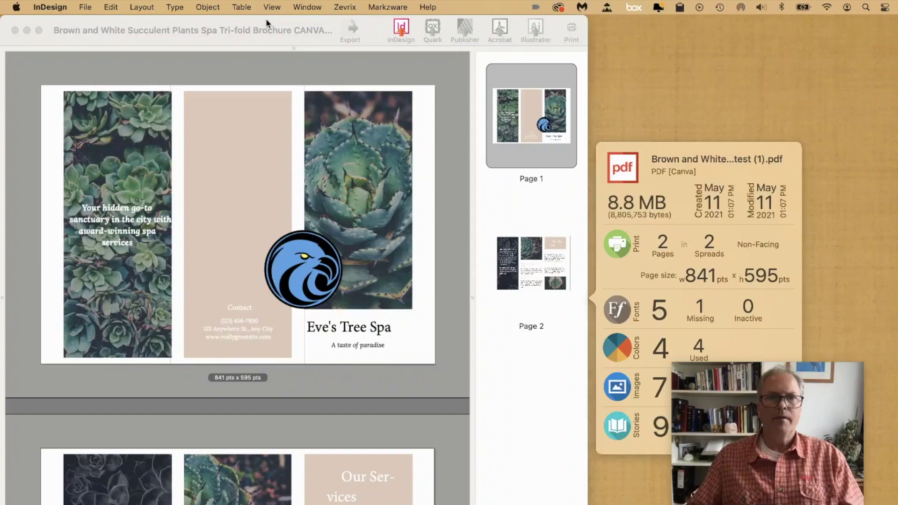
pyautogui.click(266, 21)
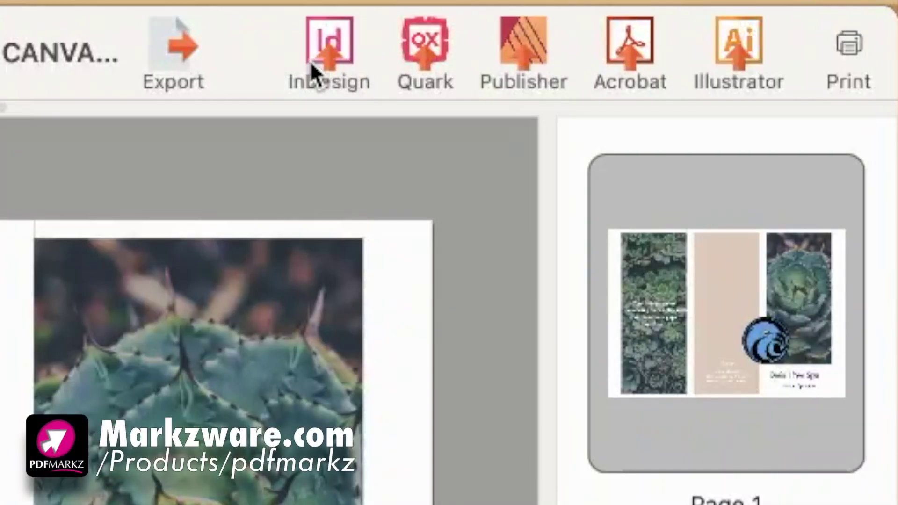
# Convert the brochure to Affinity Publisher, drag the eagle logo onto the middle panel, and minimise the window
pyautogui.click(525, 44)
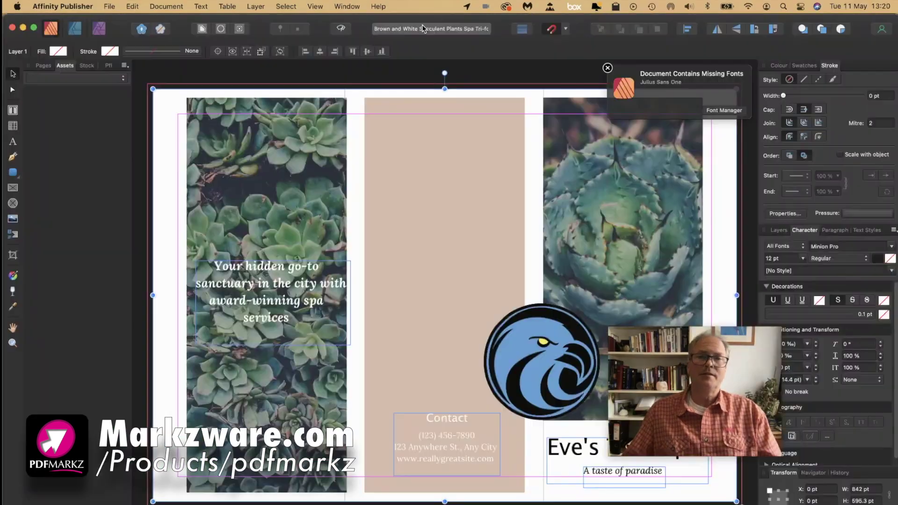
pyautogui.moveTo(542, 342); pyautogui.dragTo(450, 232)
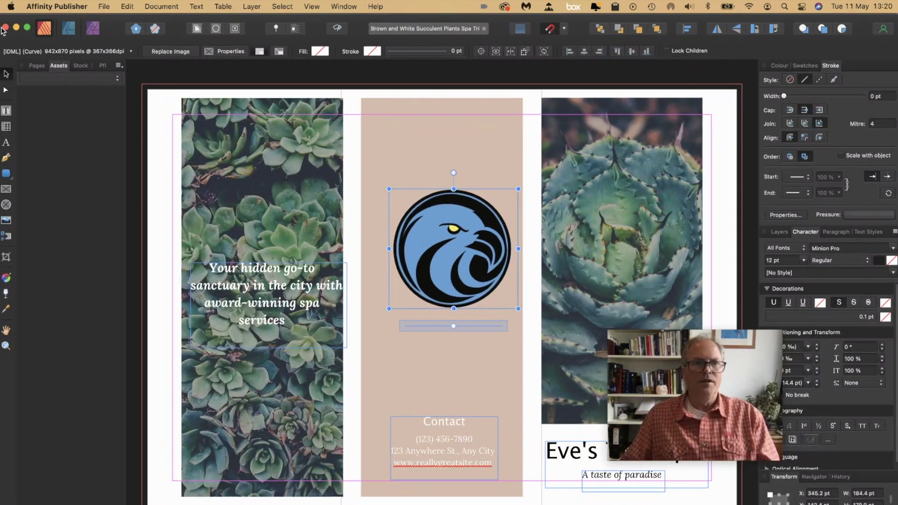
pyautogui.click(17, 28)
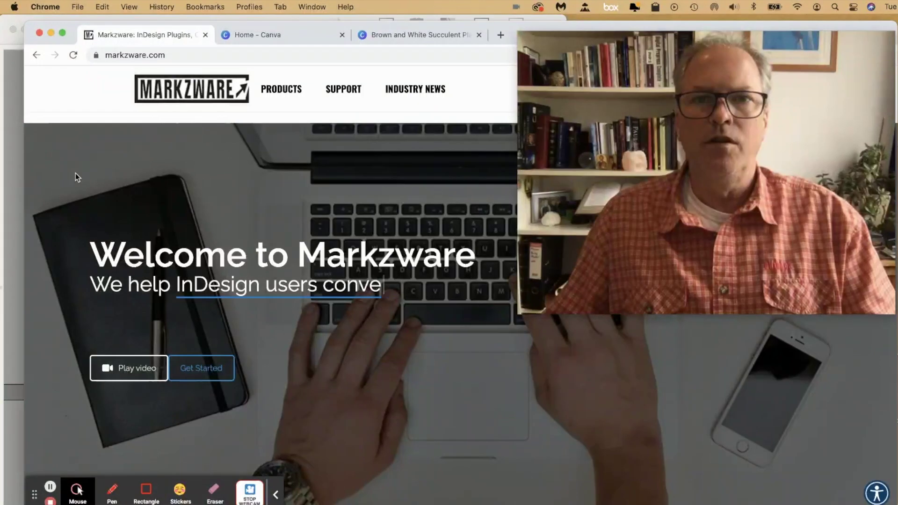
# Go to markzware.com/products and scroll down to the Services section
pyautogui.click(270, 88)
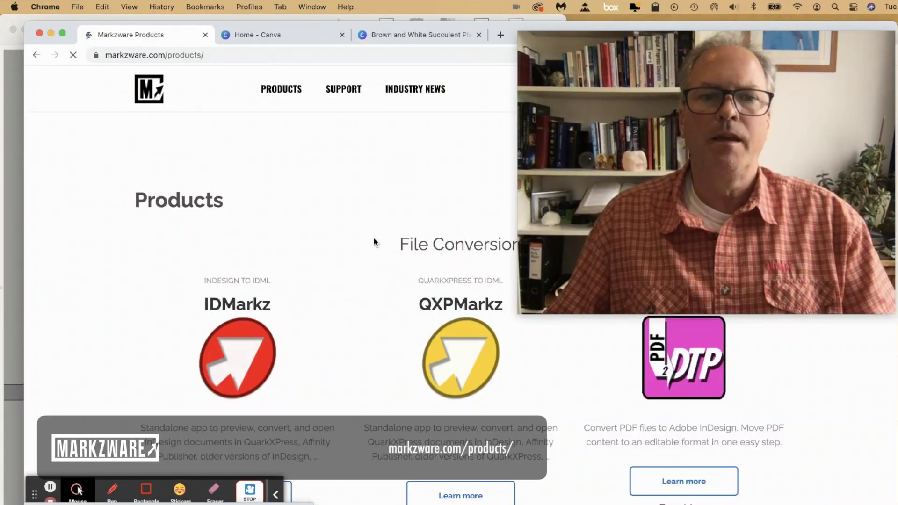
pyautogui.scroll(-20, 375, 242)
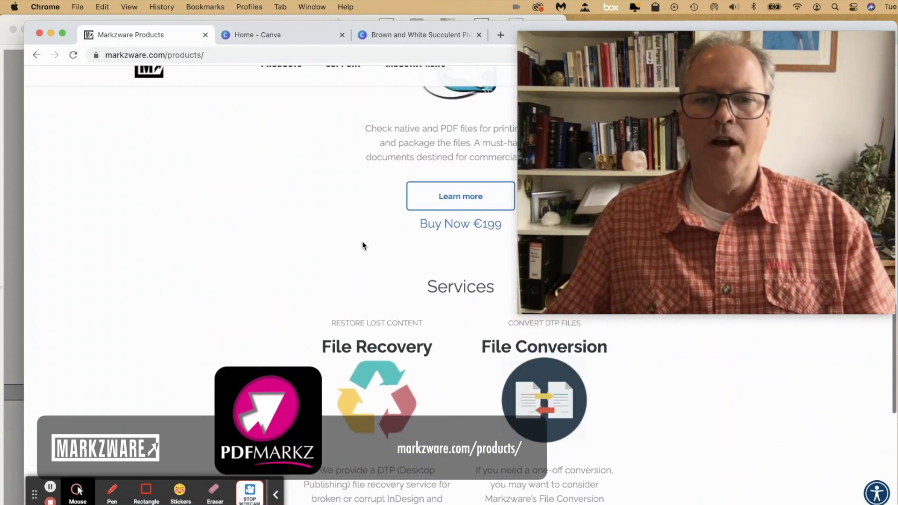
# Open the File Conversion Service page and scroll to its 'Let Markzware convert' list of conversions
pyautogui.click(564, 380)
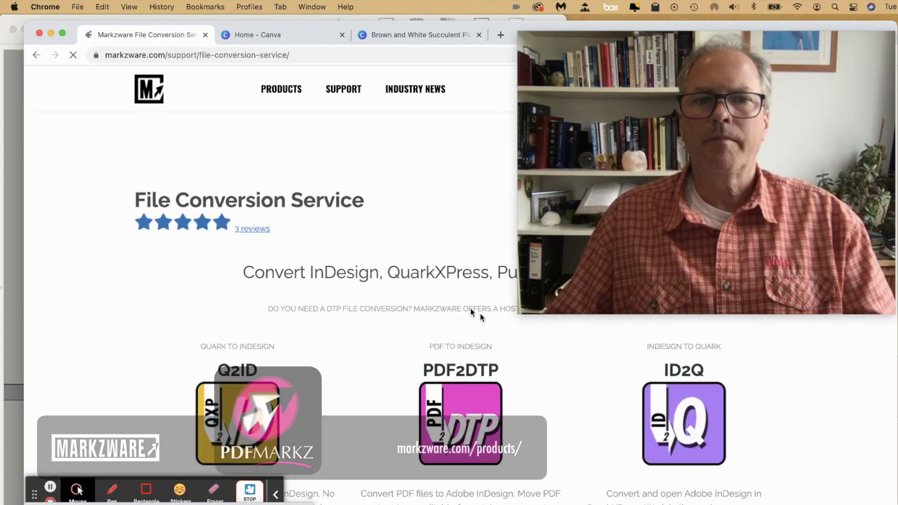
pyautogui.scroll(-10, 427, 277)
pyautogui.scroll(-3, 426, 273)
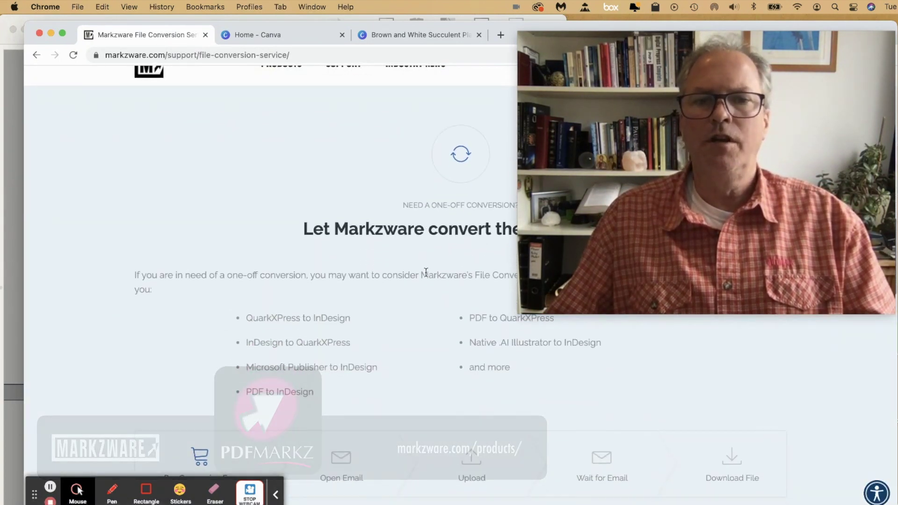